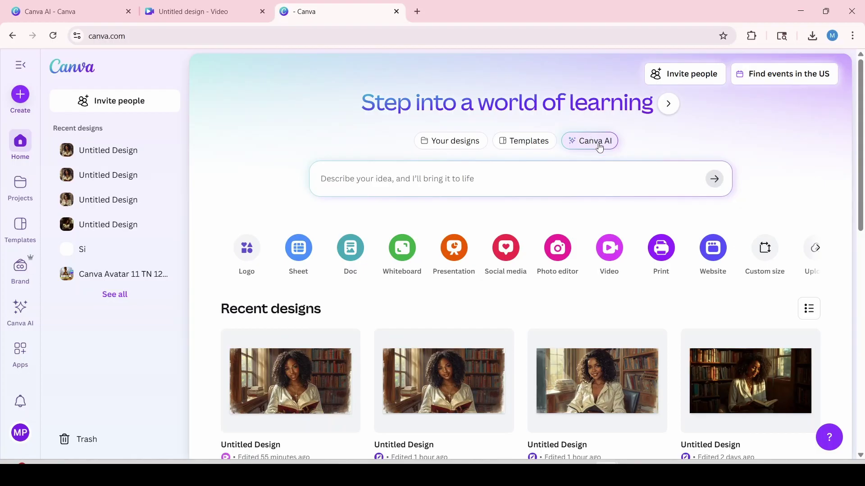
# Step: In Canva AI, paste the image prompt of a woman reading in a cozy, sunlit library
pyautogui.click(599, 147)
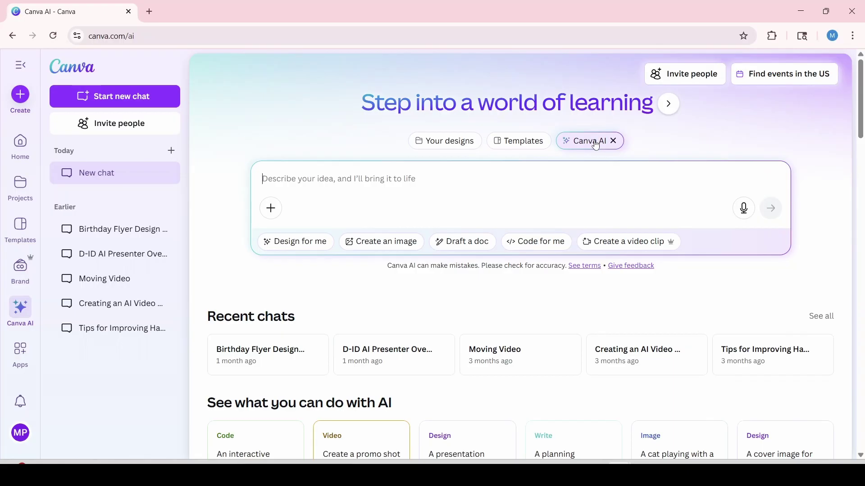
pyautogui.write('A beautiful African American woman sitting in a cozy, softly lit library surrounded by tall bookshelves filled with colorful books. She’s wearing a stylish, elegant outfit, cream blouse with gold jewelry and natural curls cascading over her shoulders. Sunlight filters through a nearby window, casting a warm glow on her skin. She’s reading a book with a gentle smile, exuding intelligence, calm, and grace. The atmosphere feels peaceful, inspiring, and timeless. Have looking at the camera while holding the book.')
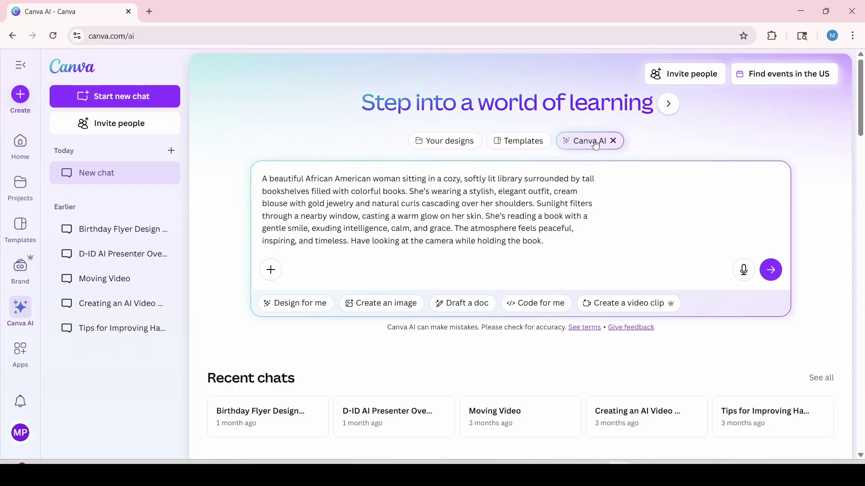
# Step: Generate the library images, then preview each of the four results full size
pyautogui.click(771, 271)
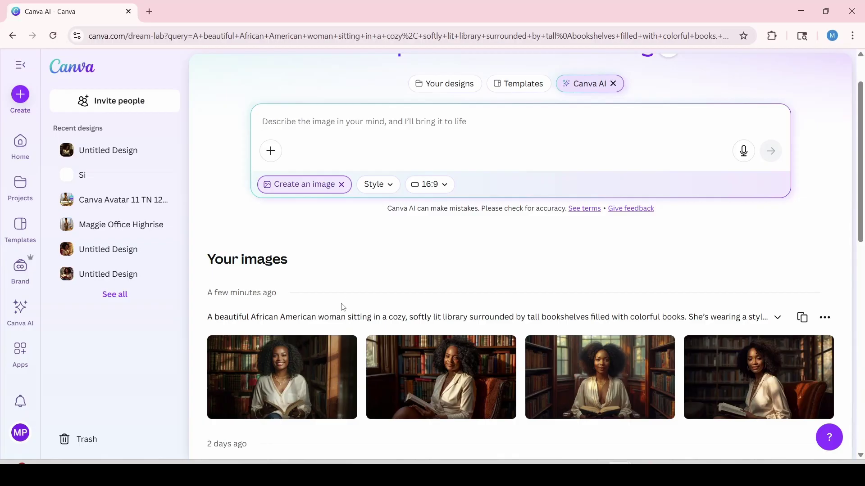
pyautogui.click(298, 356)
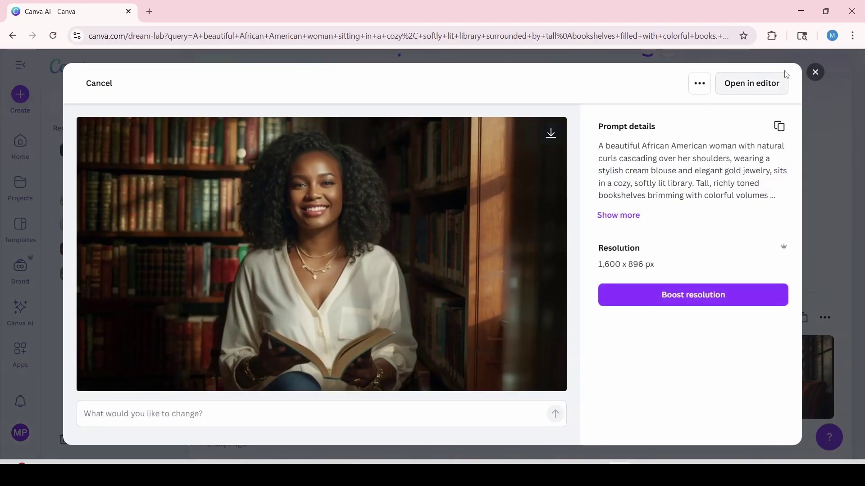
pyautogui.click(815, 72)
pyautogui.click(468, 367)
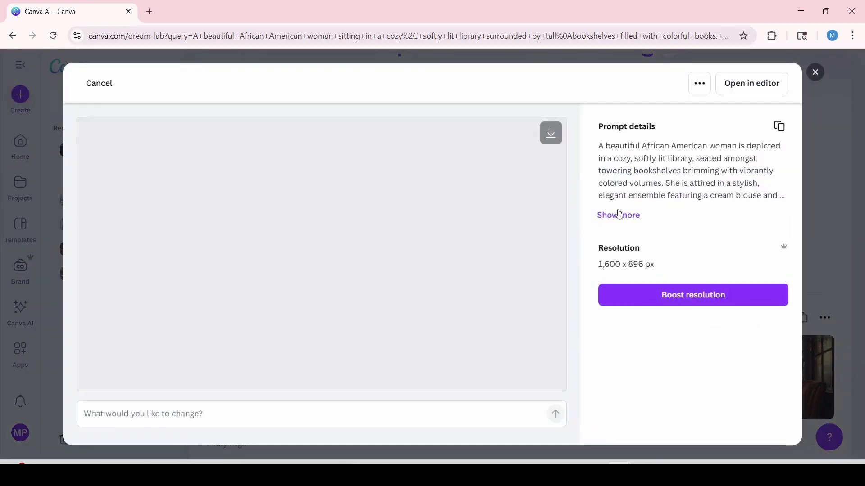
pyautogui.click(811, 72)
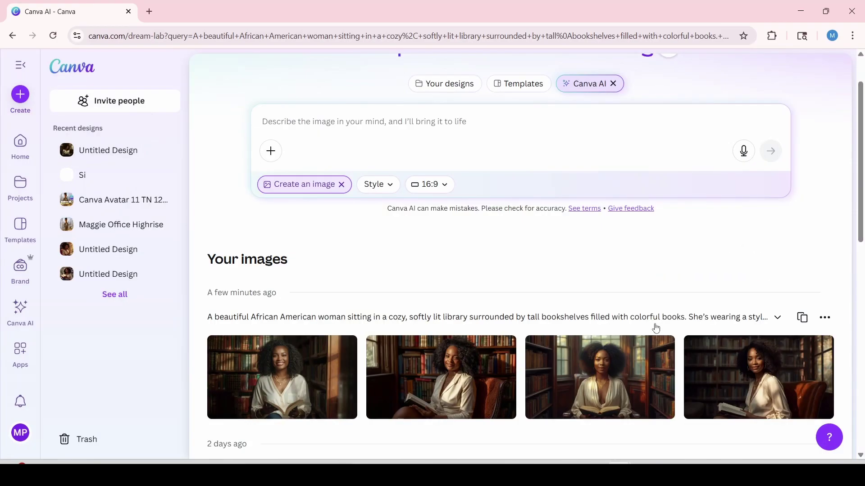
pyautogui.click(639, 359)
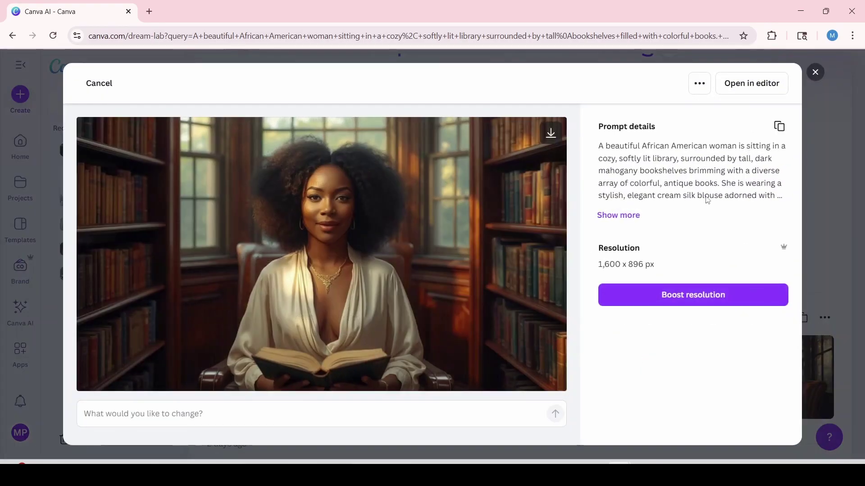
pyautogui.click(814, 73)
pyautogui.click(745, 360)
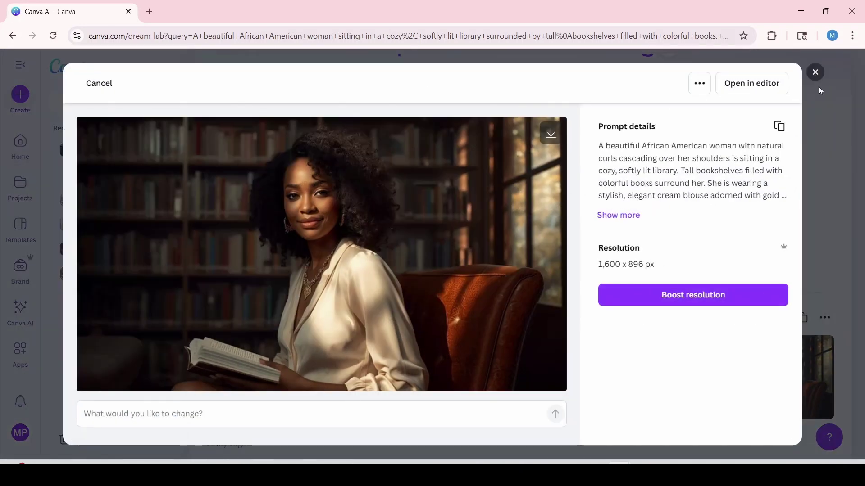
pyautogui.click(815, 73)
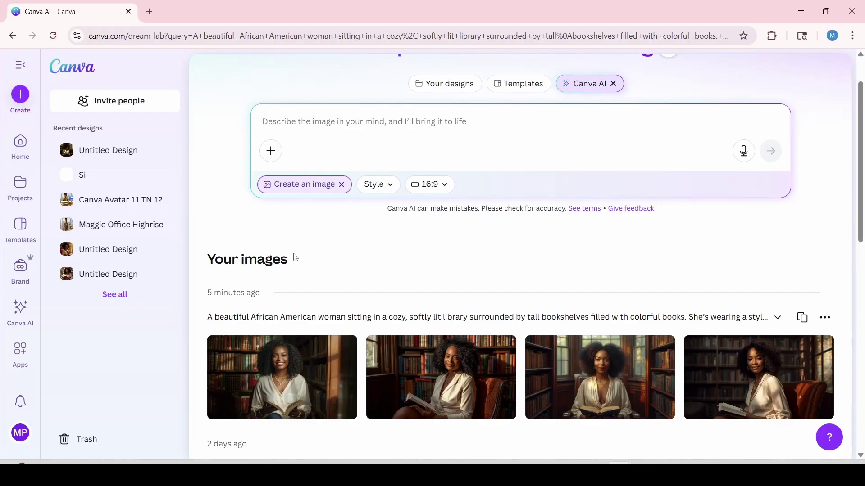
# Step: Generate four 3D-animated library images from the 'A 3D animation of' prompt
pyautogui.write('A 3D animation of a beautiful African American woman sitting in a cozy, softly lit library surrounded by tall bookshelves filled with colorful books. She’s wearing a stylish, elegant outfit, cream blouse with gold jewelry and natural curls cascading over her shoulders. Sunlight filters through a nearby window, casting a warm glow on her skin. She’s reading a book with a gentle smile, exuding intelligence, calm, and grace. The atmosphere feels peaceful, inspiring, and timeless. Have her looking at the camera while holding the book.')
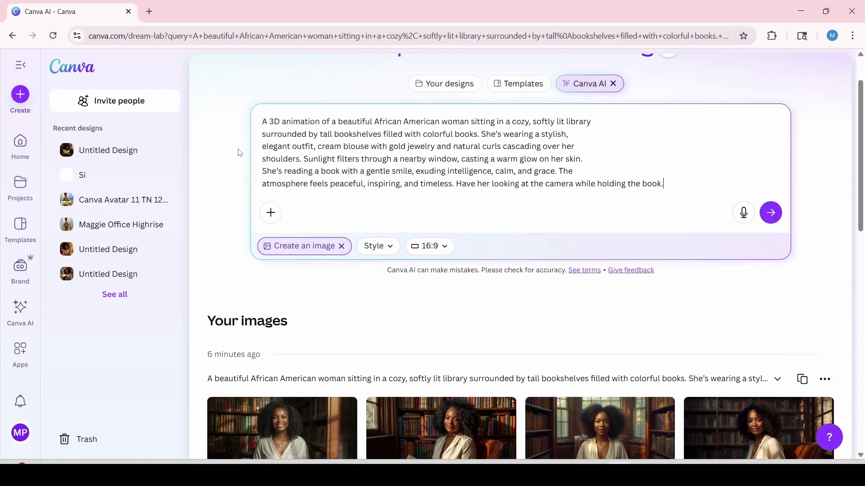
pyautogui.moveTo(264, 121); pyautogui.dragTo(324, 118)
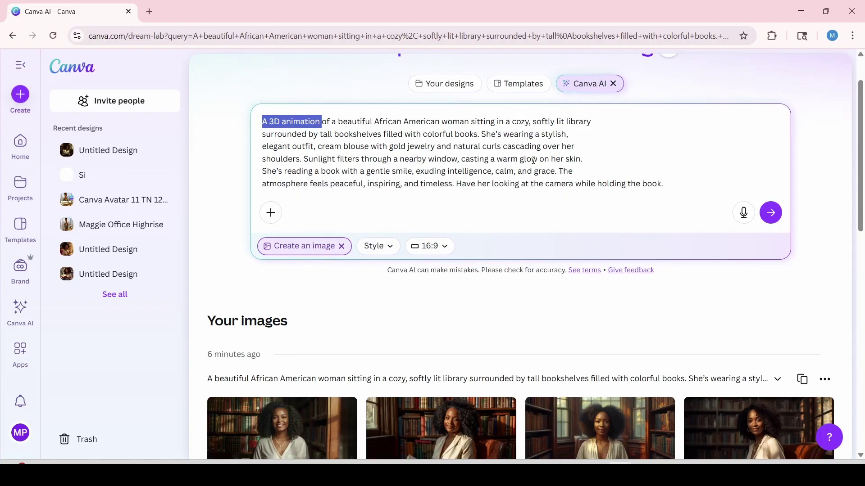
pyautogui.click(773, 216)
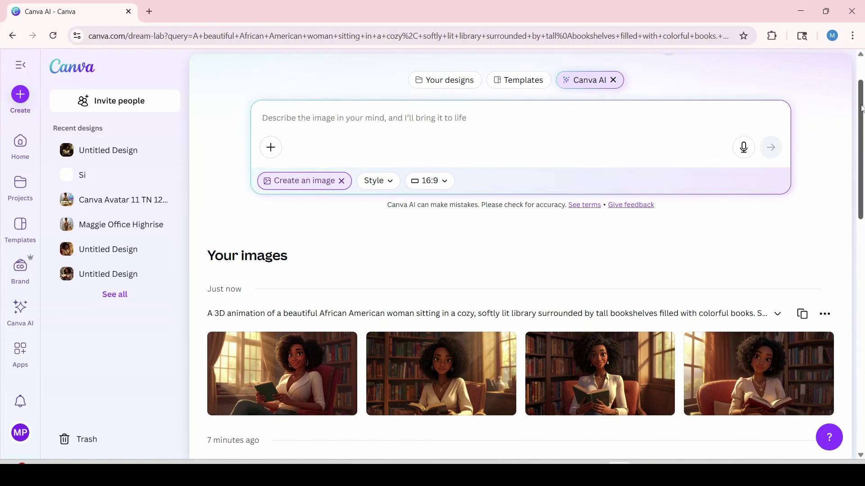
# Step: Ask for the fourth 3D image with 'Have her wearing a headband' and preview the result
pyautogui.scroll(-3, 862, 109)
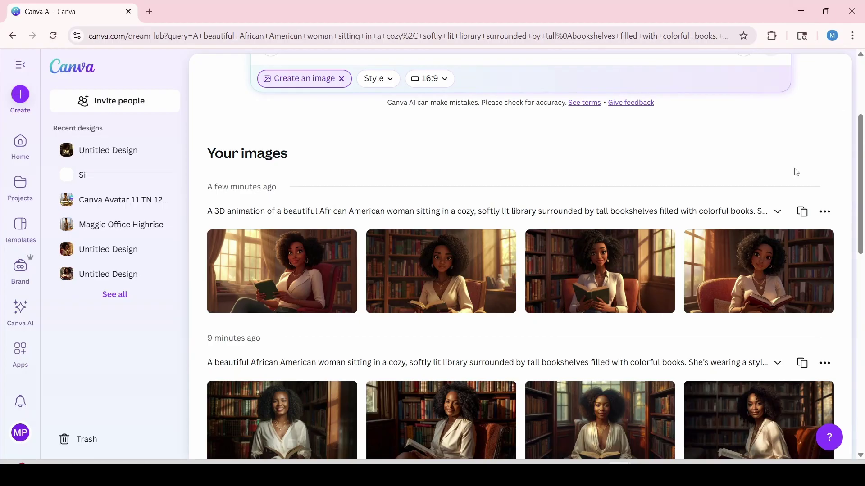
pyautogui.click(759, 264)
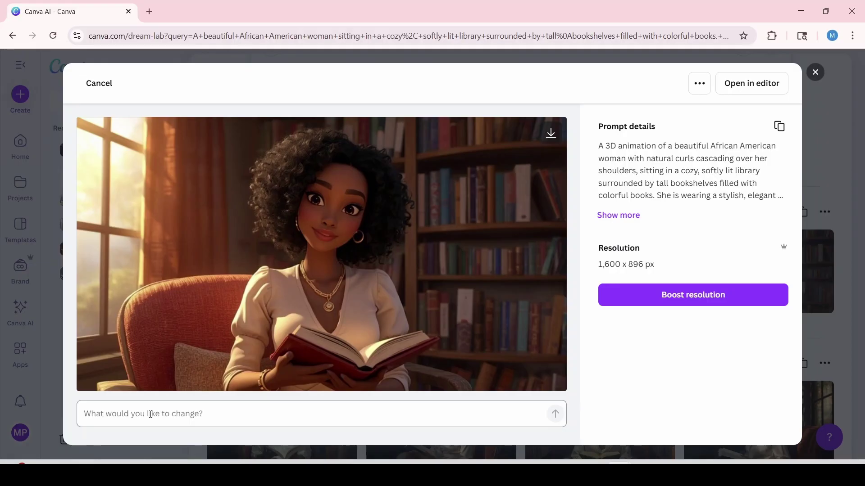
pyautogui.click(151, 414)
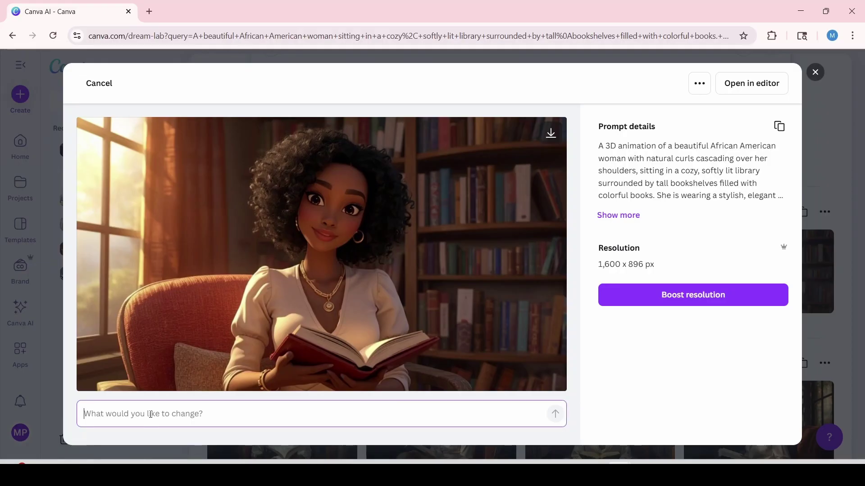
pyautogui.write('Have  her wearing a headband')
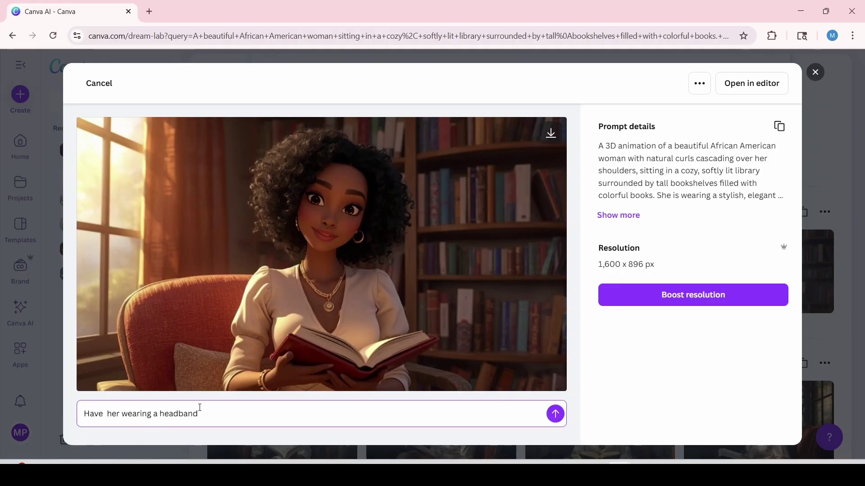
pyautogui.click(557, 421)
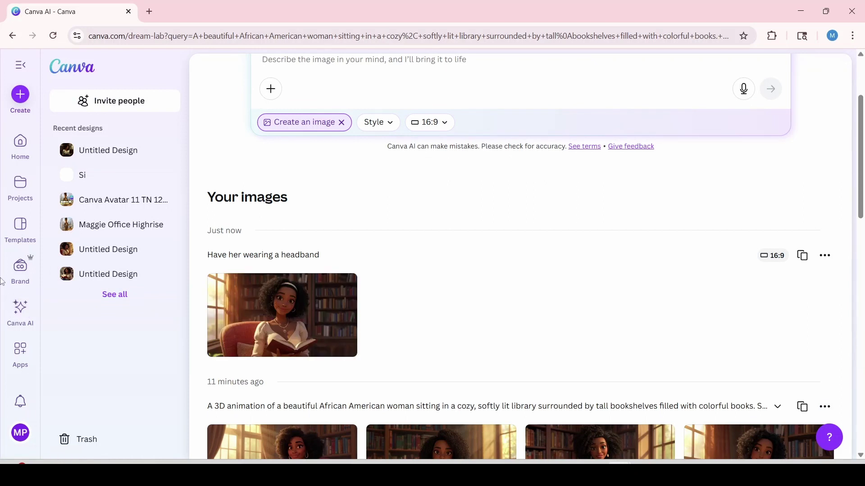
pyautogui.moveTo(328, 328)
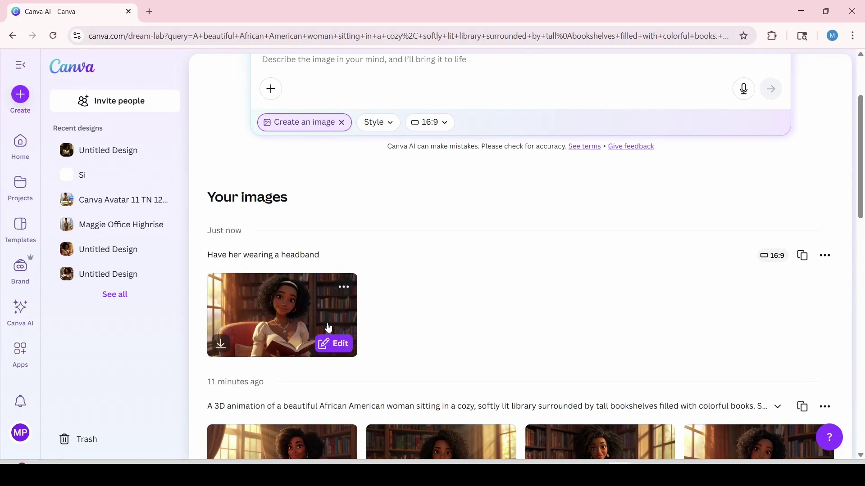
pyautogui.click(293, 309)
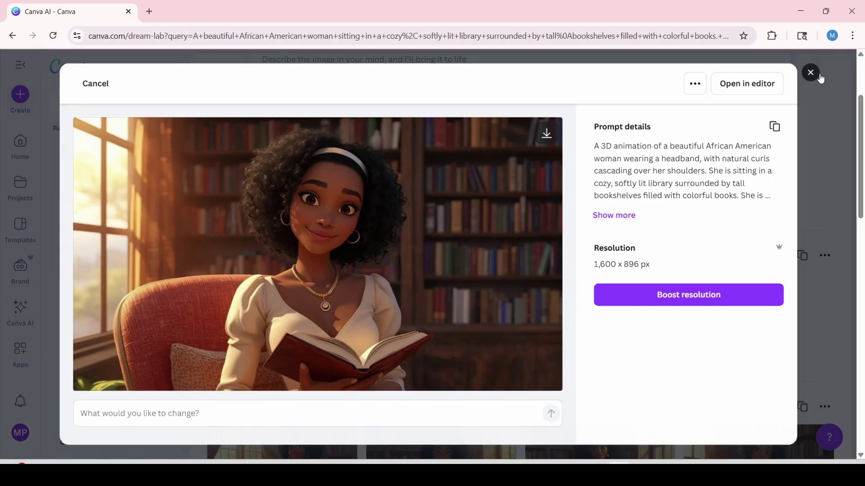
# Step: Regenerate the library images in the Sketch - Color style
pyautogui.click(816, 72)
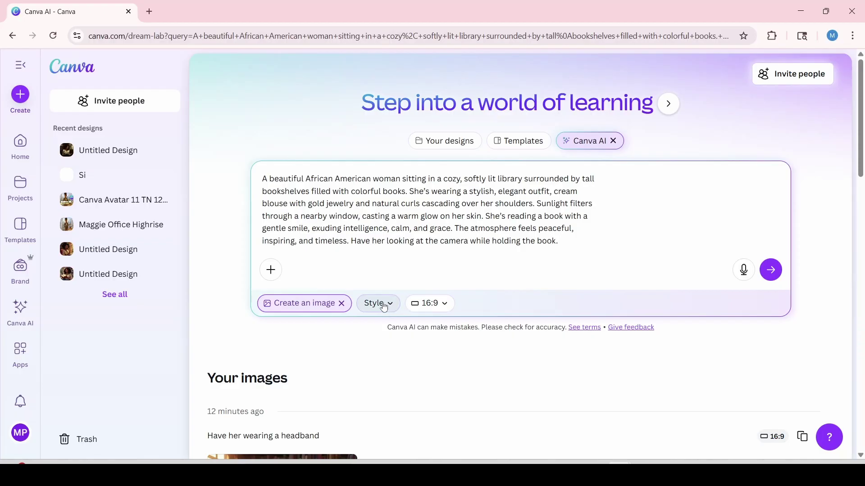
pyautogui.click(377, 304)
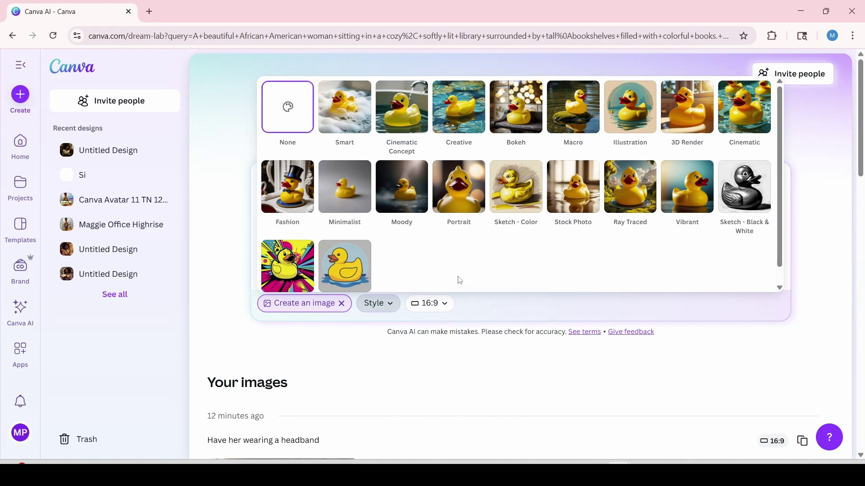
pyautogui.click(522, 196)
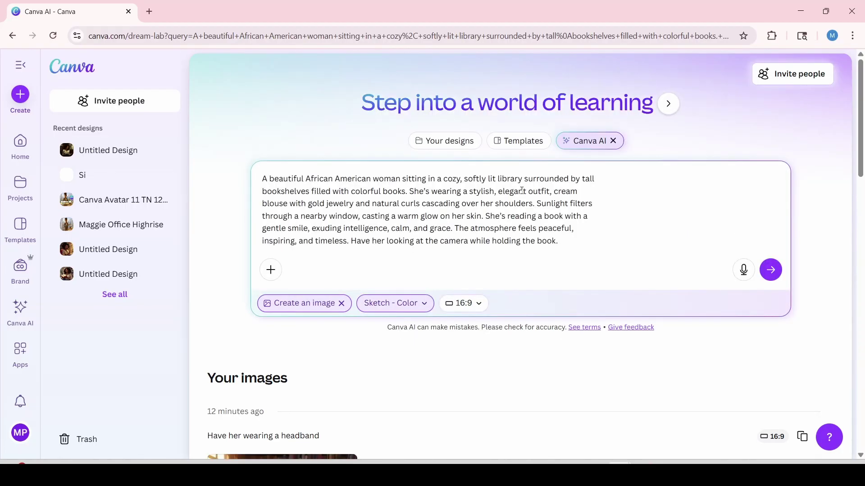
pyautogui.click(778, 276)
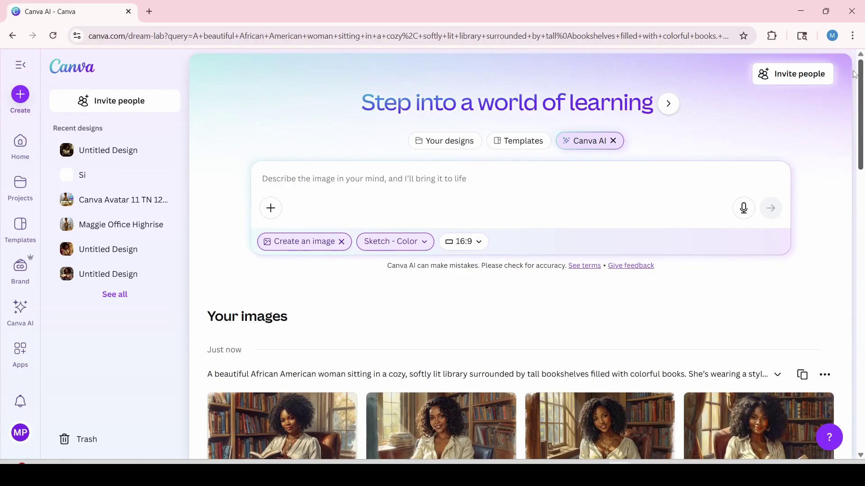
# Step: Preview the sketch portraits, ending on the chain-free one with the open red book
pyautogui.scroll(-1, 855, 90)
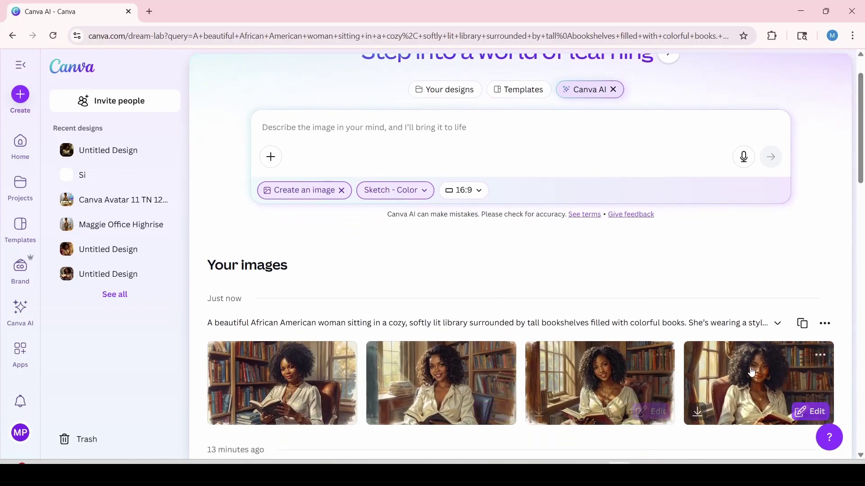
pyautogui.moveTo(766, 380)
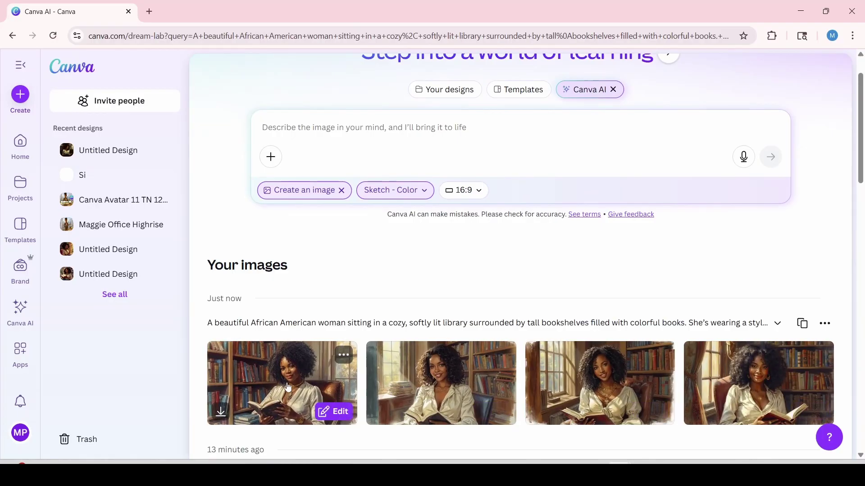
pyautogui.click(448, 383)
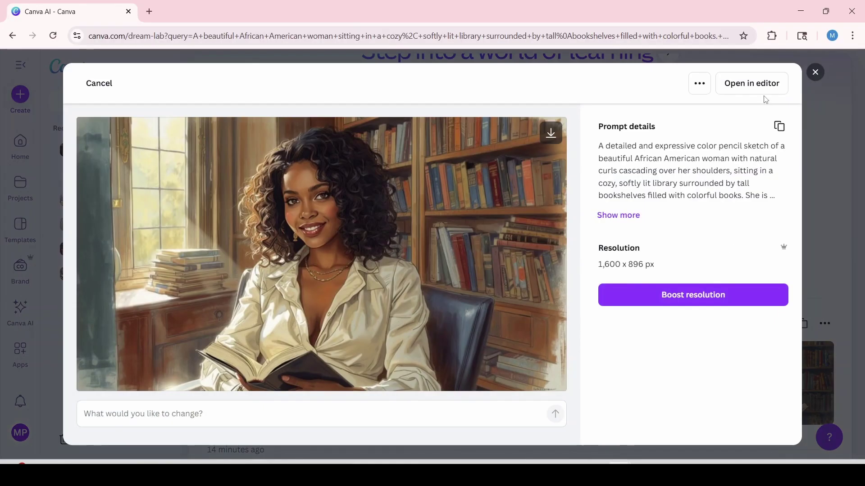
pyautogui.click(815, 79)
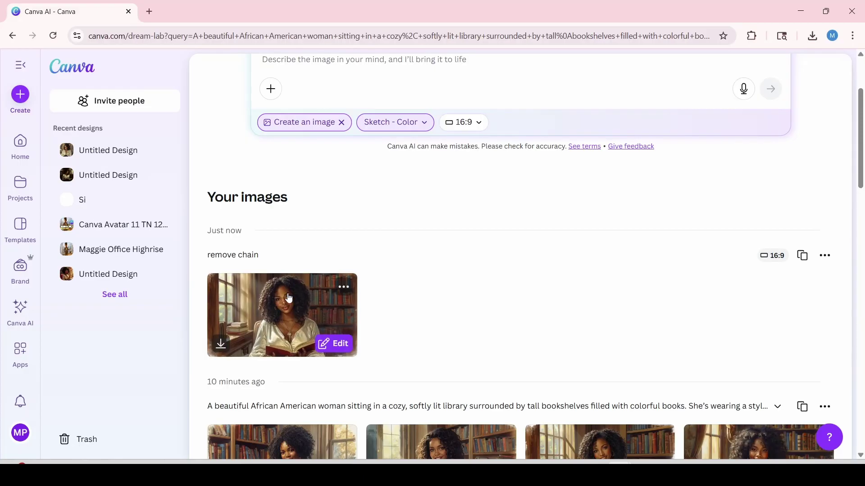
pyautogui.click(288, 298)
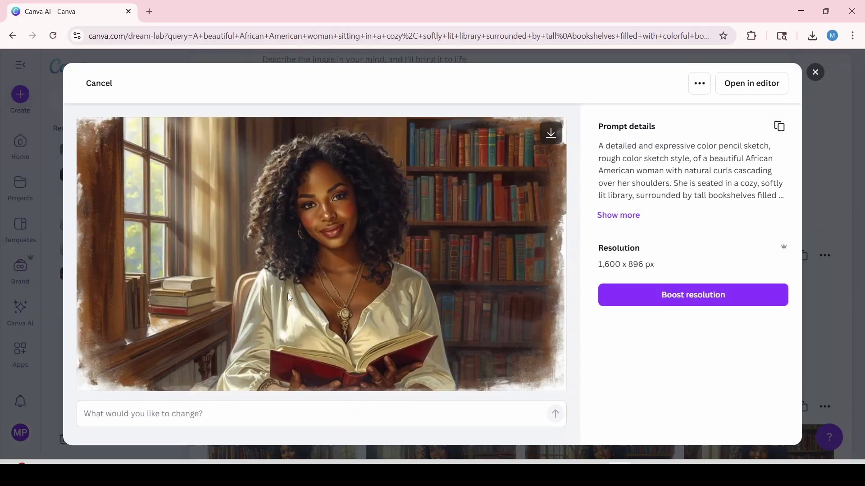
# Step: Download the portrait as a 1.5× PNG, close its tab, and start a new design
pyautogui.click(745, 88)
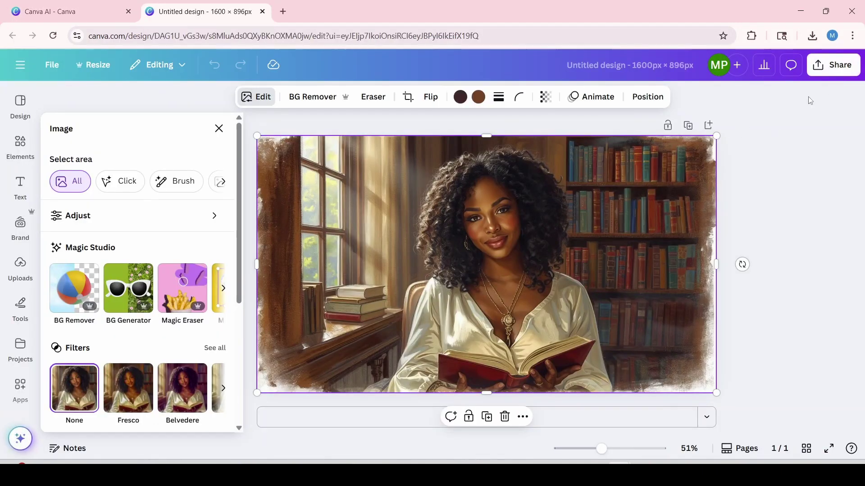
pyautogui.click(826, 69)
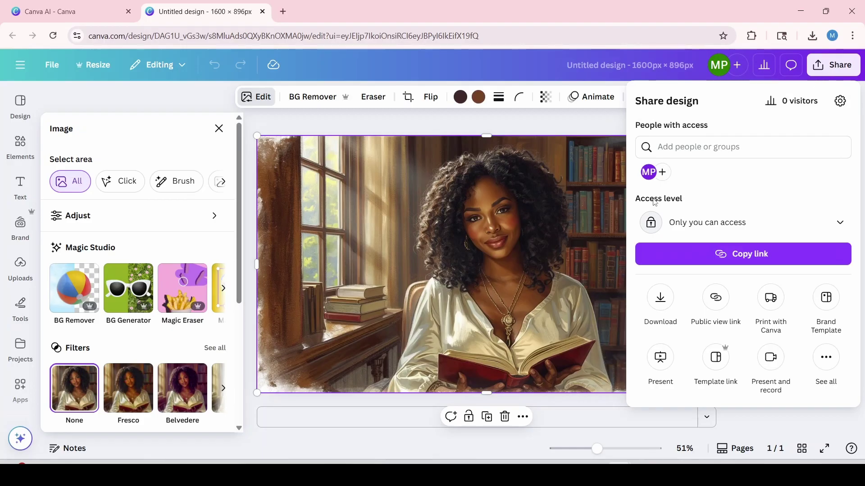
pyautogui.click(658, 305)
pyautogui.moveTo(657, 182); pyautogui.dragTo(700, 182)
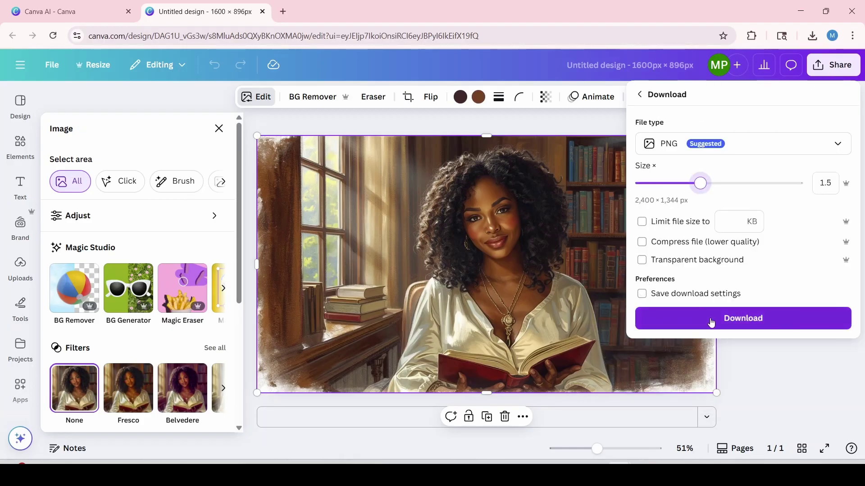
pyautogui.click(764, 320)
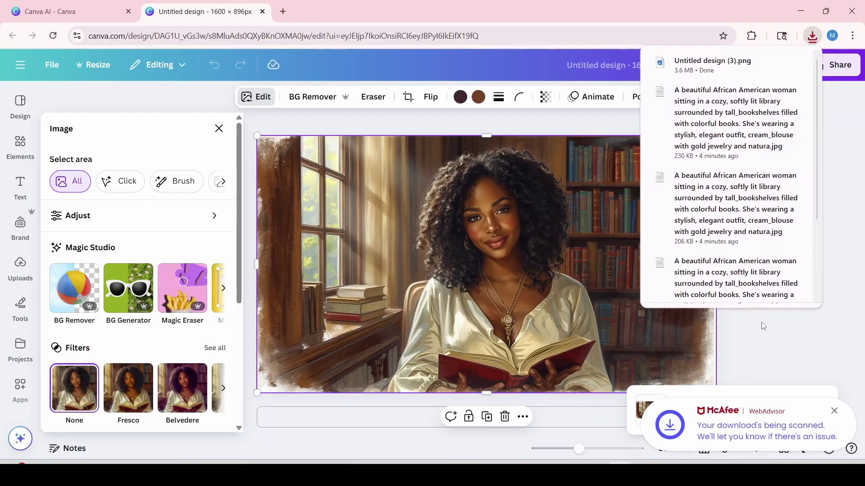
pyautogui.hotkey('ctrl', 'w')
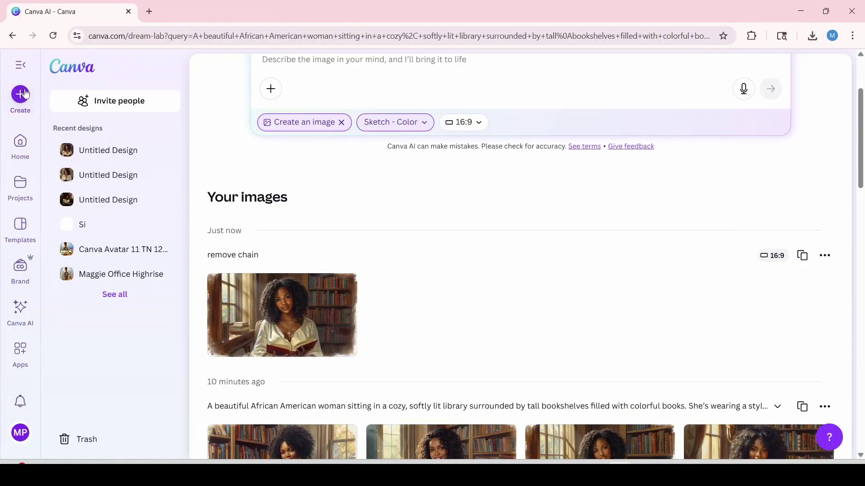
pyautogui.click(20, 94)
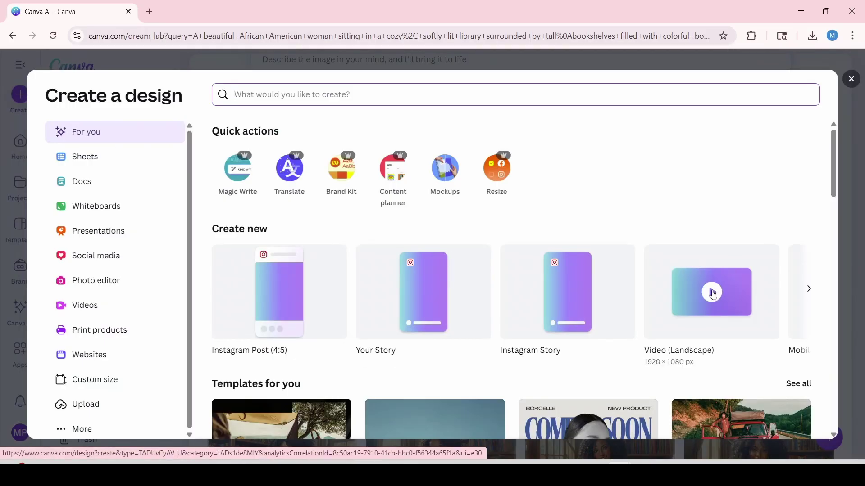
# Step: Create a blank Video (Landscape) design at 1920 × 1080
pyautogui.click(712, 293)
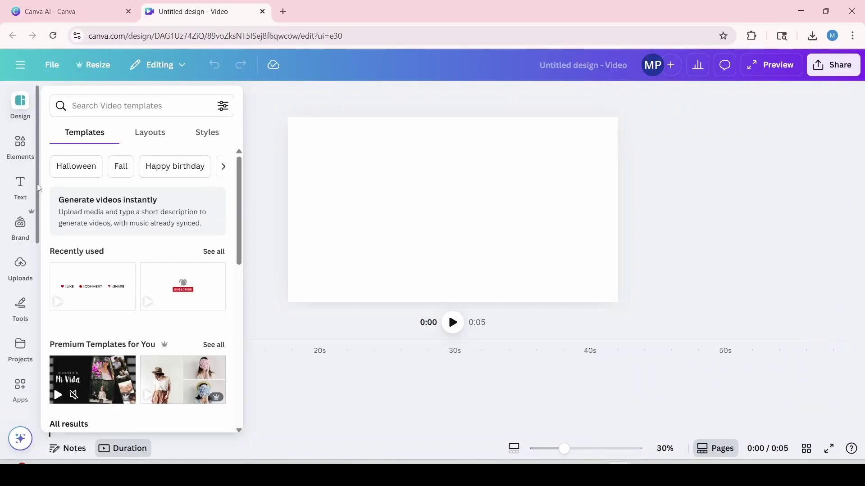
pyautogui.scroll(-3, 37, 188)
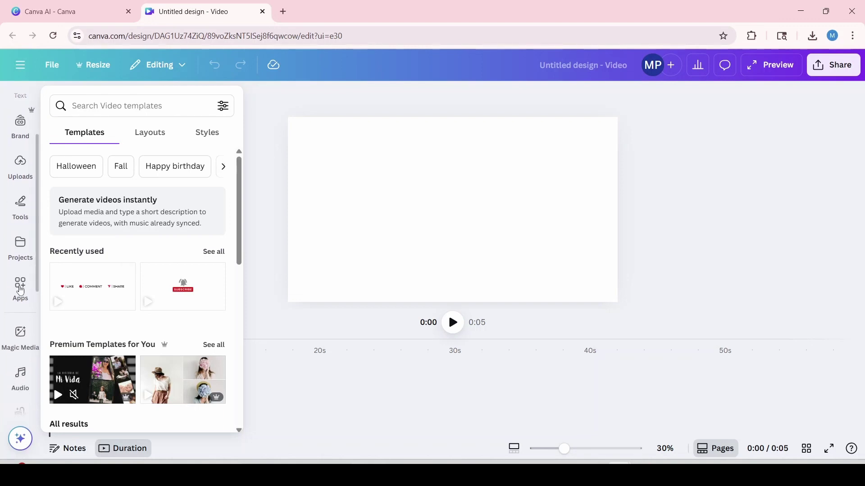
# Step: Open the D-ID AI Avatars app from the AI generation section of Apps
pyautogui.click(20, 290)
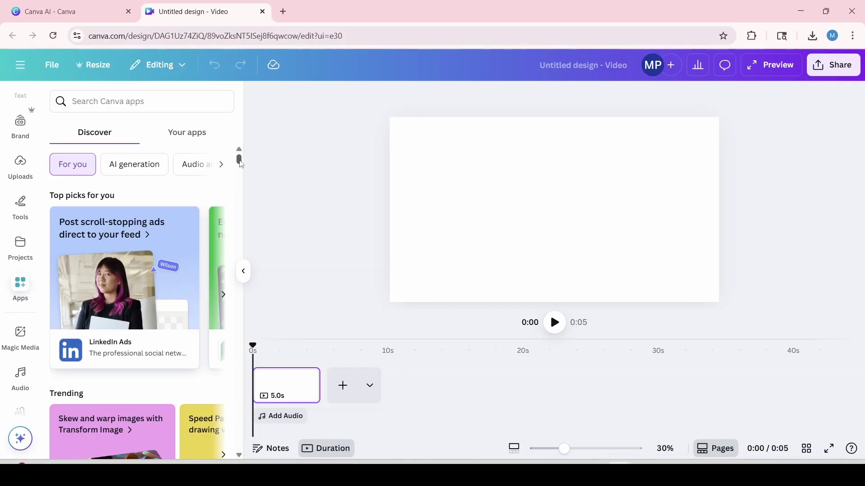
pyautogui.moveTo(240, 162); pyautogui.dragTo(242, 174)
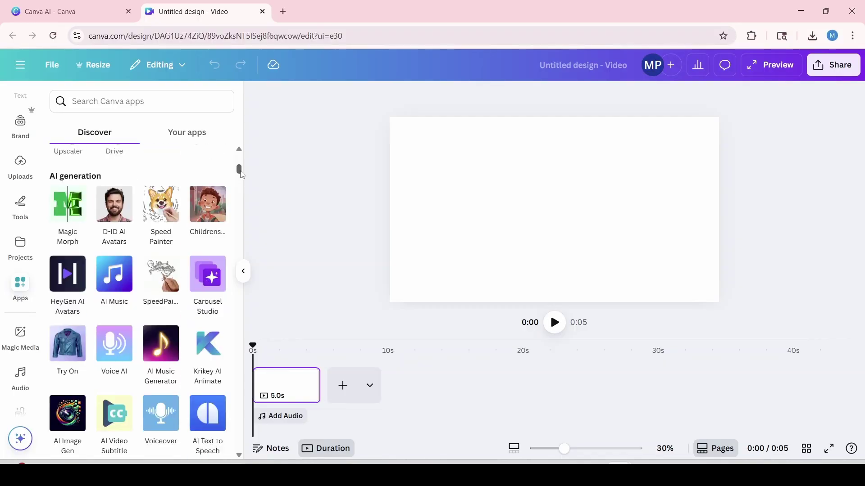
pyautogui.click(116, 208)
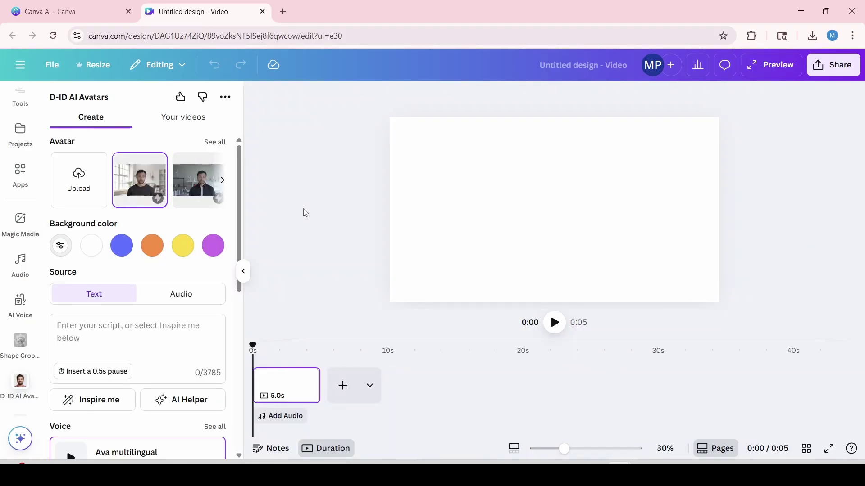
pyautogui.click(215, 143)
pyautogui.moveTo(239, 228); pyautogui.dragTo(241, 312)
pyautogui.scroll(3, 239, 306)
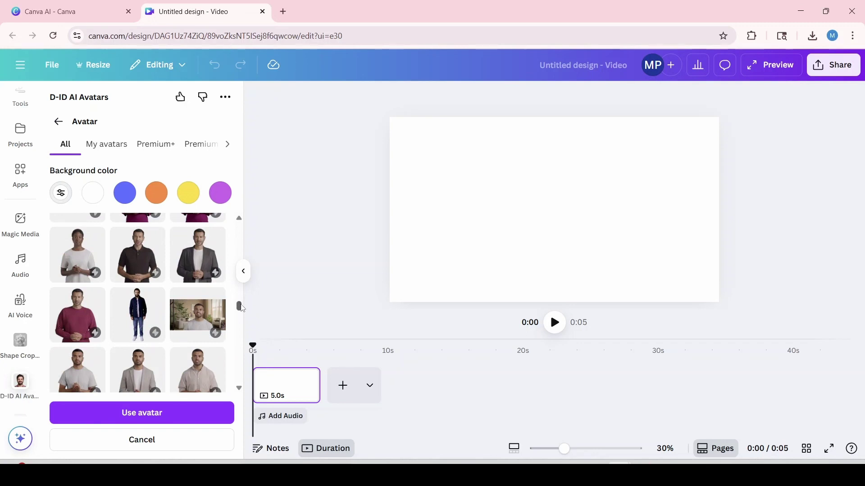
pyautogui.moveTo(241, 297); pyautogui.dragTo(242, 216)
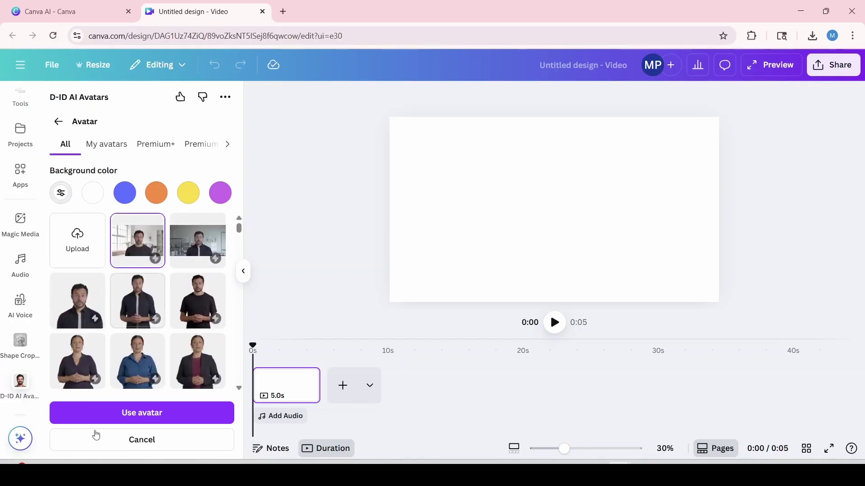
pyautogui.click(135, 440)
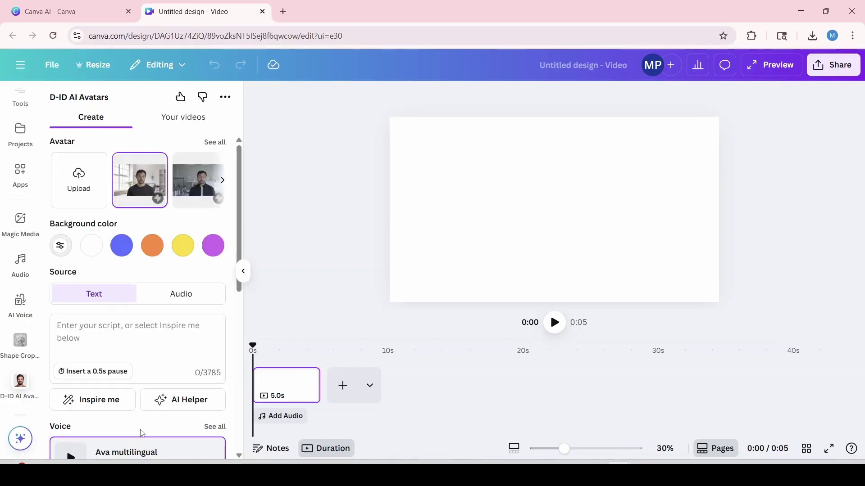
# Step: Upload the downloaded portrait 'Untitled design (3)' as the D-ID avatar
pyautogui.click(79, 184)
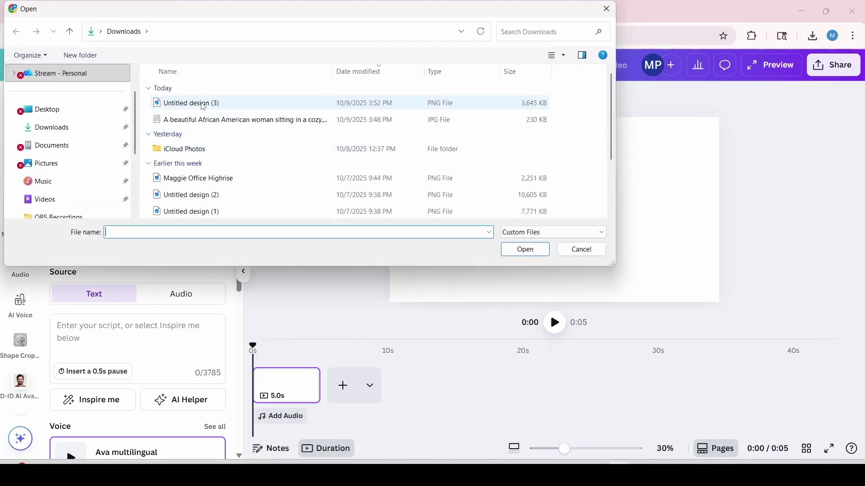
pyautogui.click(203, 106)
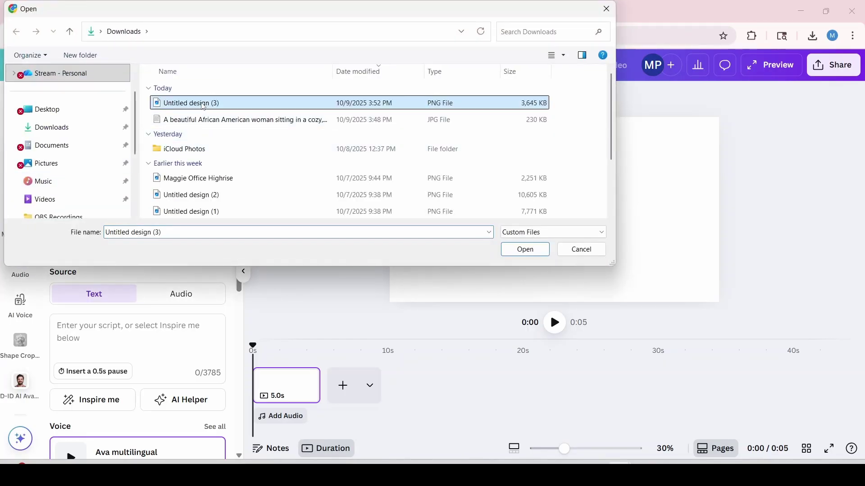
pyautogui.click(525, 250)
# Step: Paste the 313-character tutorial intro script into the avatar's text box
pyautogui.click(90, 345)
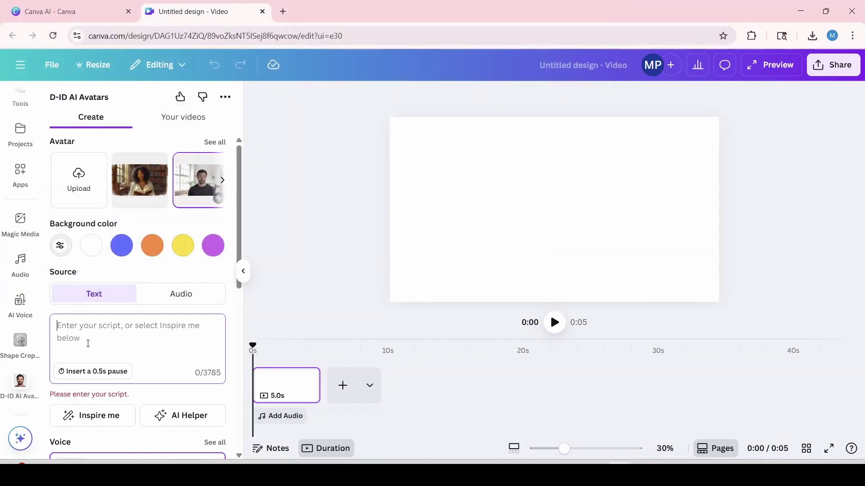
pyautogui.hotkey('ctrl', 'v')
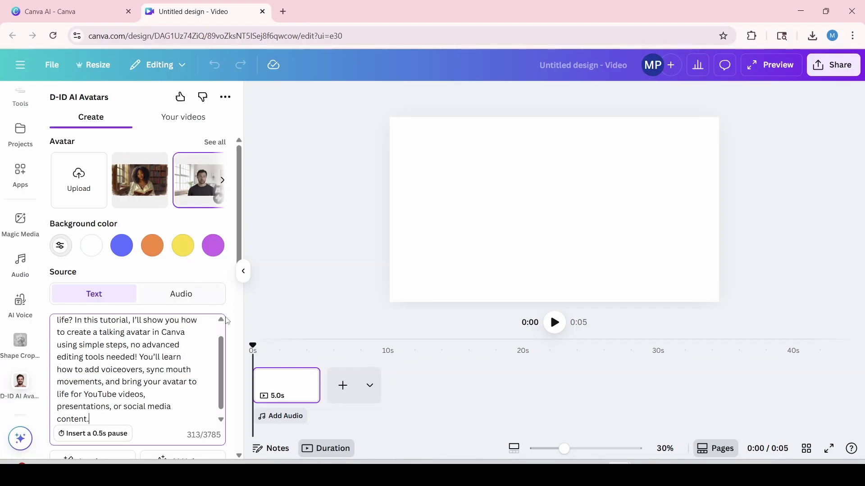
pyautogui.moveTo(240, 224); pyautogui.dragTo(251, 352)
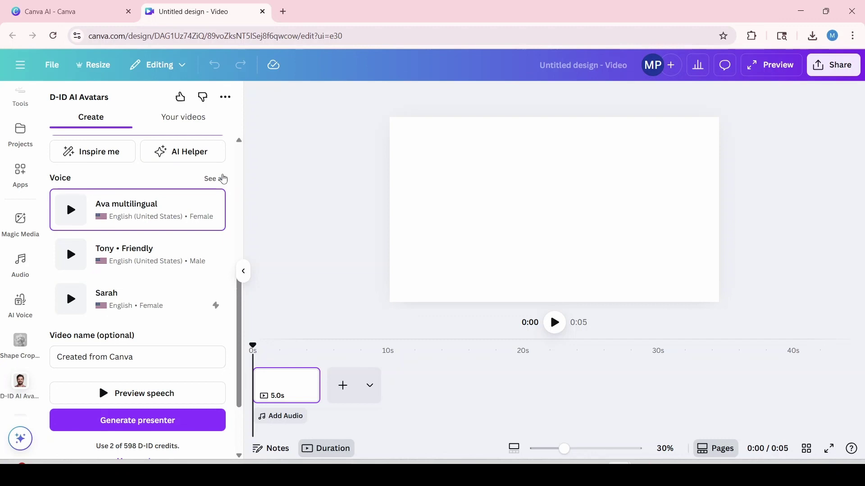
# Step: Choose Ashley, the female English (United States) voice, for the avatar
pyautogui.click(221, 180)
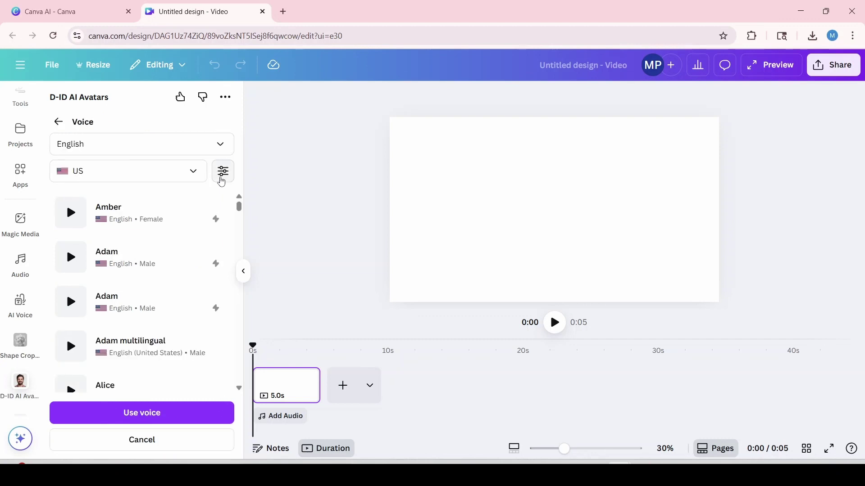
pyautogui.moveTo(240, 235)
pyautogui.mouseDown()
pyautogui.moveTo(241, 257)
pyautogui.moveTo(242, 233)
pyautogui.mouseUp()
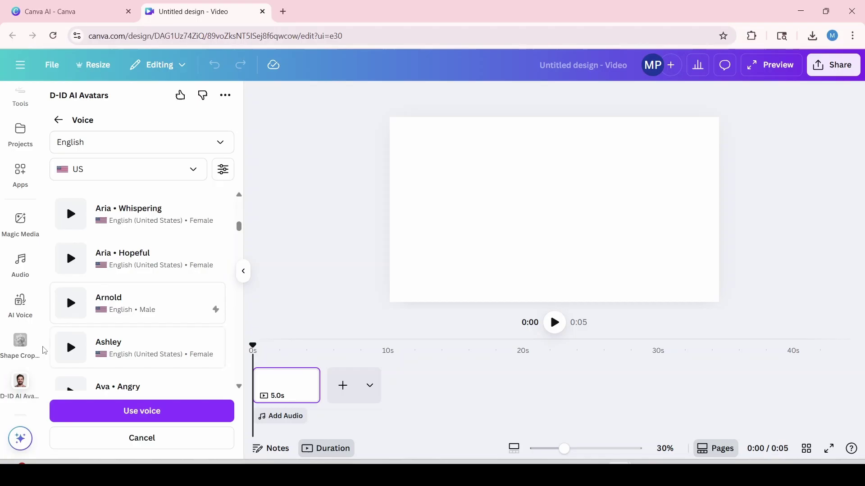
pyautogui.click(142, 410)
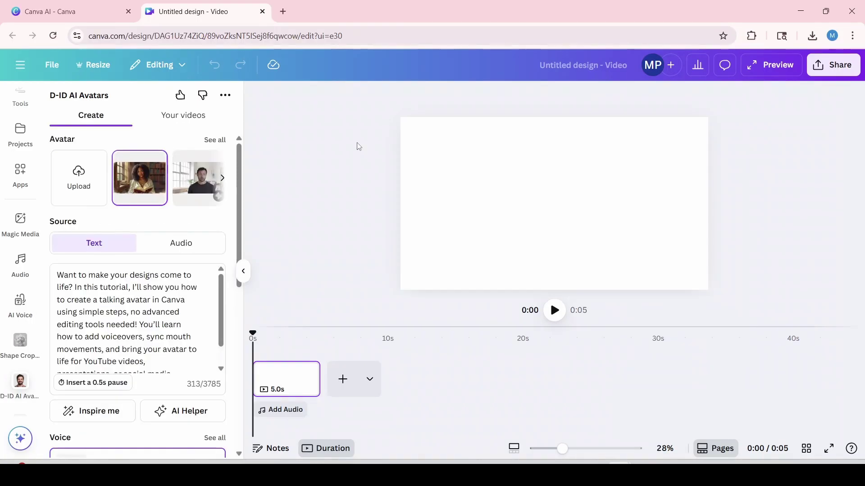
pyautogui.click(180, 244)
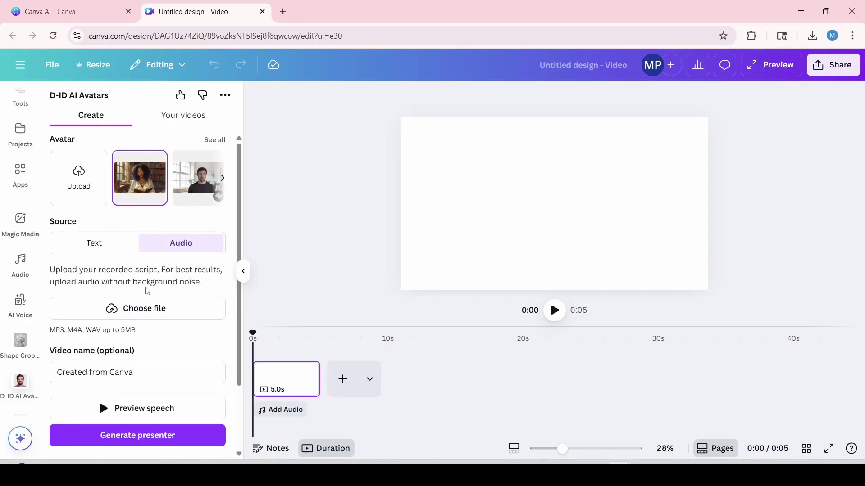
pyautogui.click(129, 311)
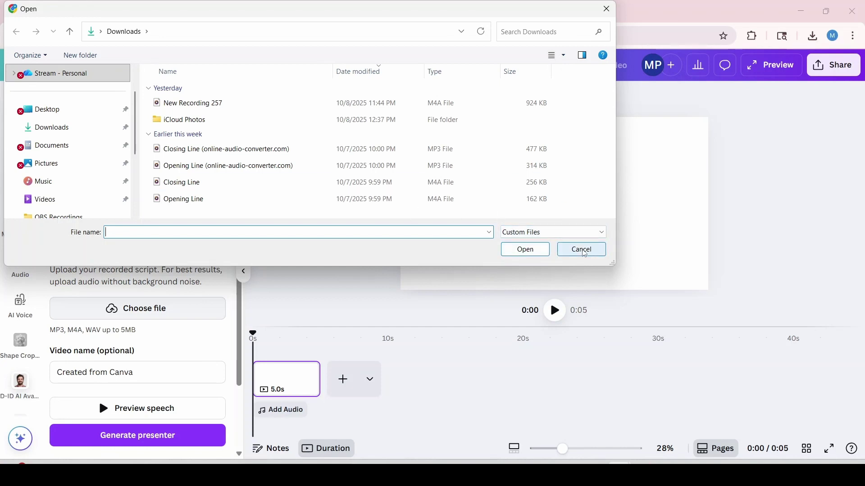
pyautogui.click(584, 253)
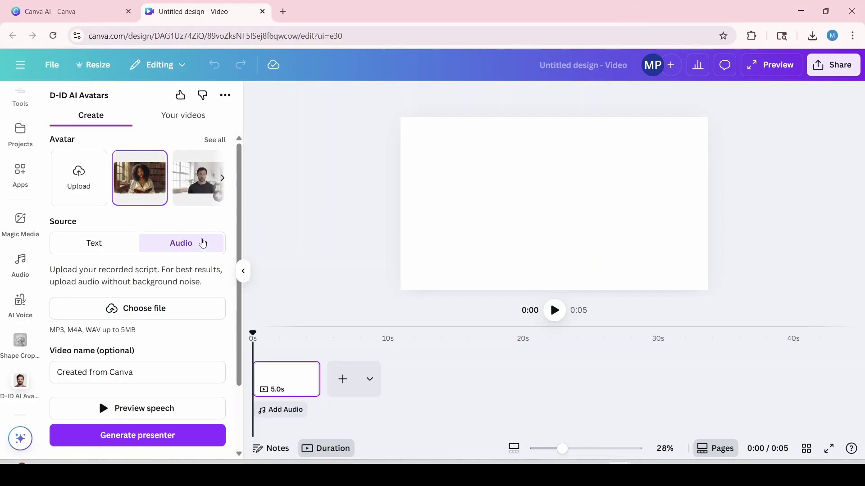
pyautogui.click(98, 242)
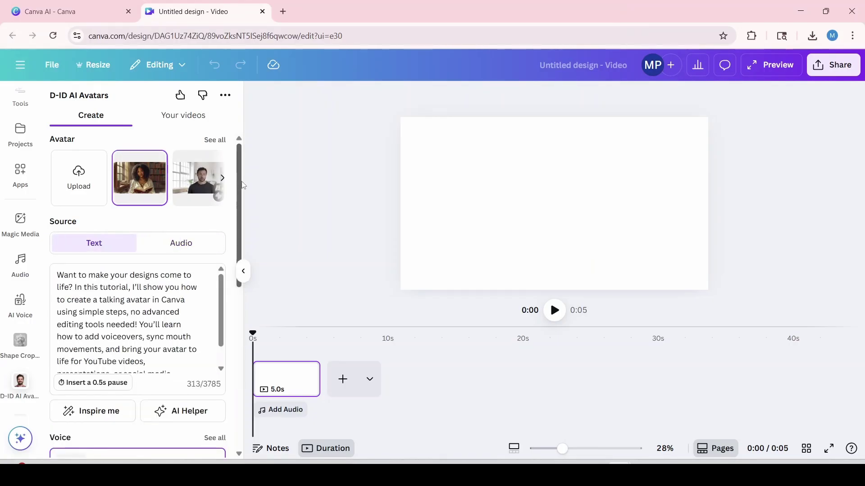
# Step: Generate the D-ID presenter, adding the 21.5-second library-reader video to the page
pyautogui.moveTo(243, 185); pyautogui.dragTo(240, 322)
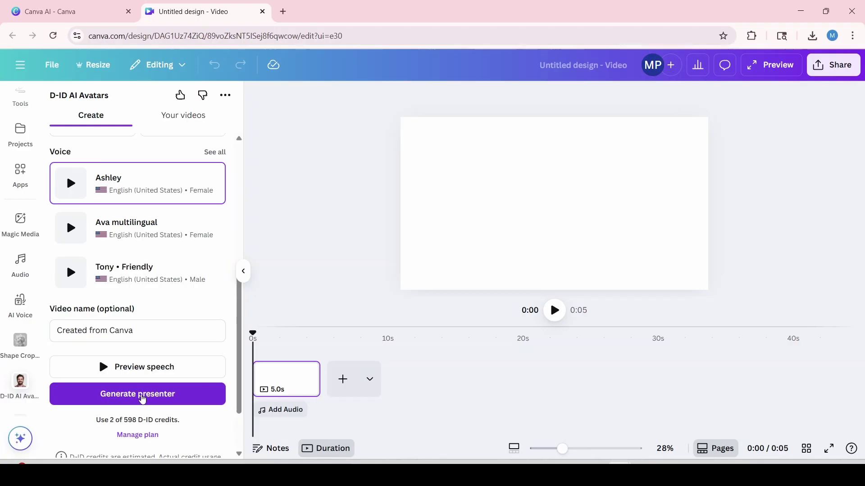
pyautogui.click(143, 399)
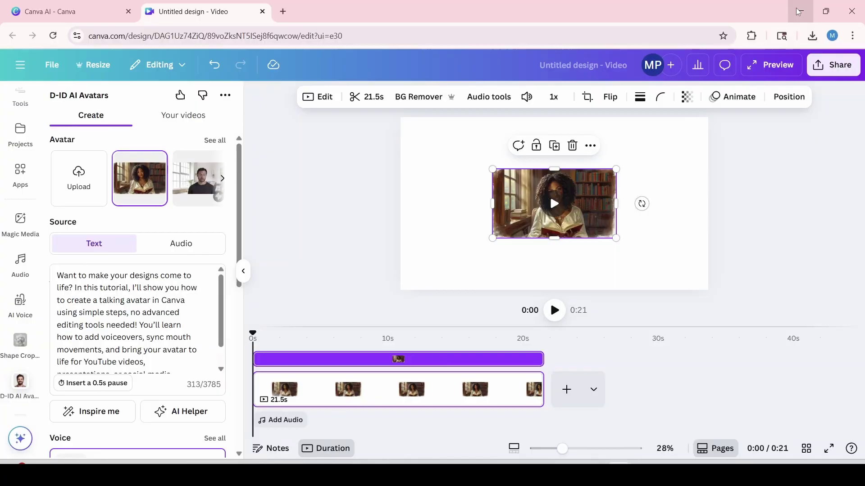
pyautogui.click(797, 12)
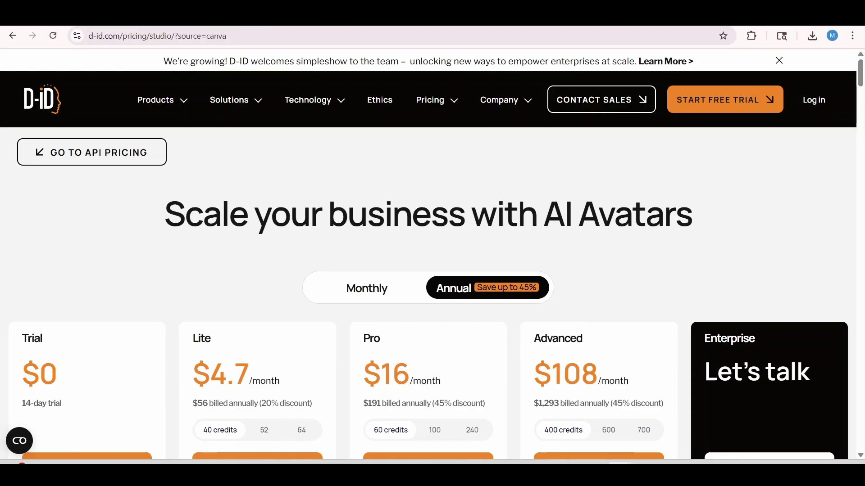
pyautogui.scroll(-3, 861, 85)
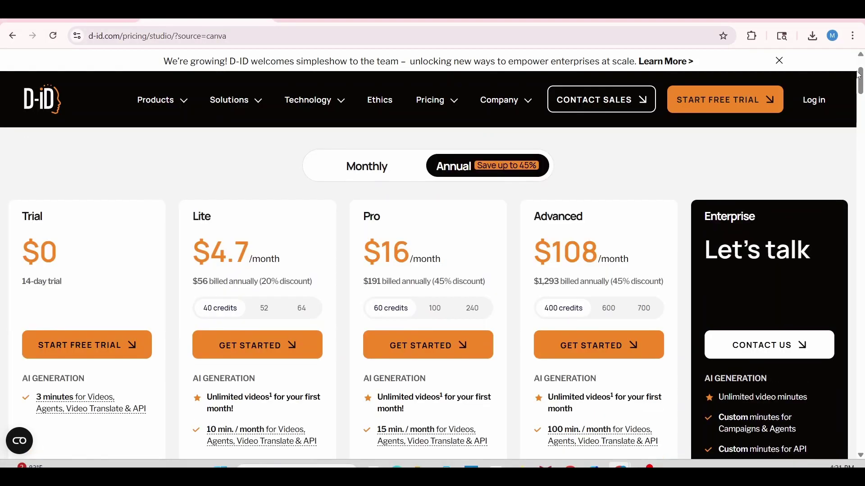
pyautogui.moveTo(861, 85); pyautogui.dragTo(861, 83)
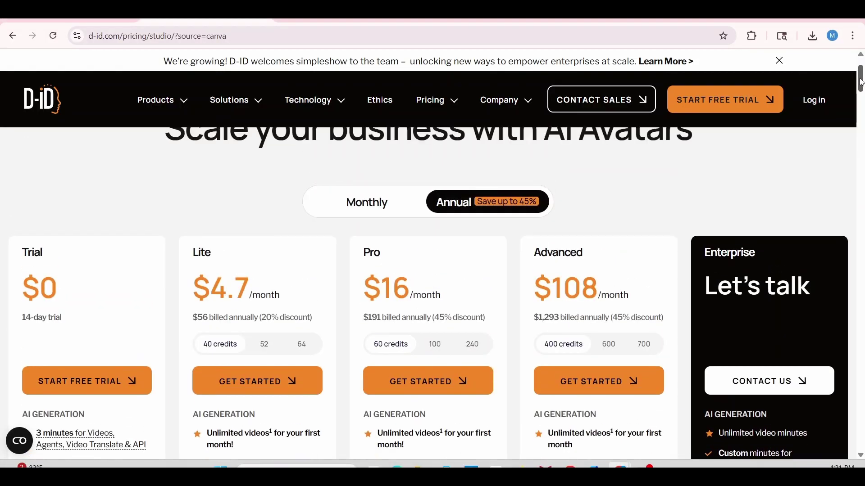
pyautogui.scroll(-5, 607, 106)
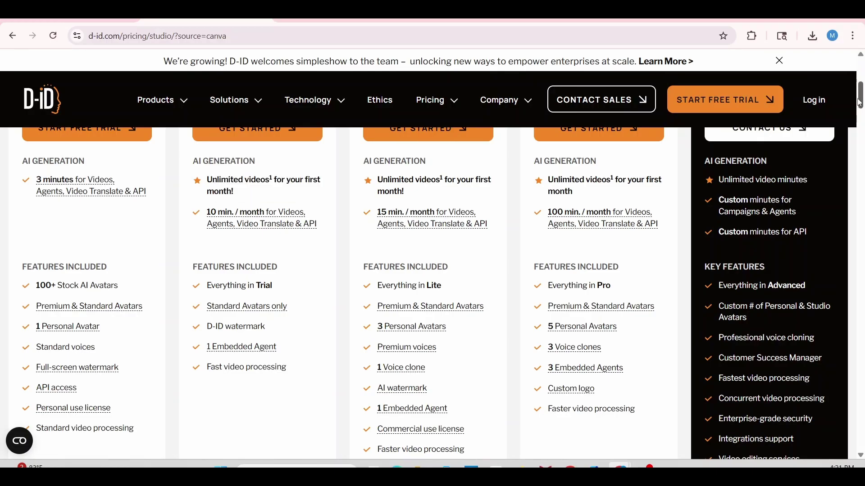
pyautogui.moveTo(861, 102)
pyautogui.mouseDown()
pyautogui.moveTo(860, 83)
pyautogui.moveTo(860, 105)
pyautogui.mouseUp()
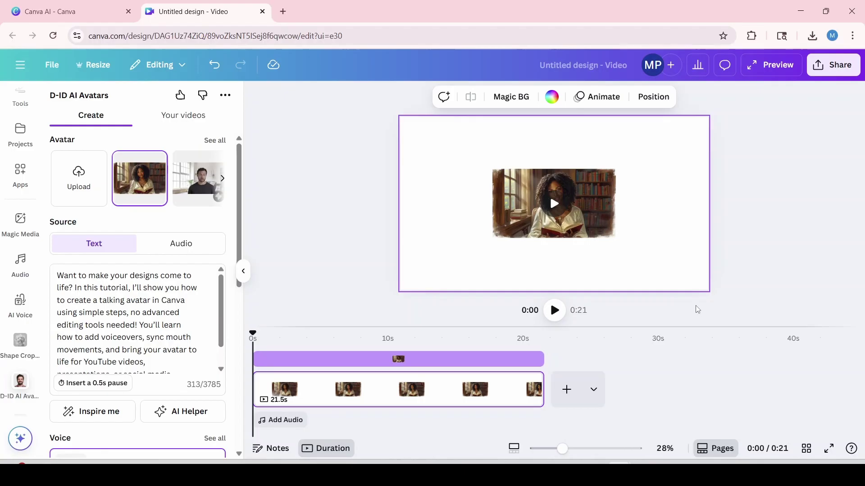
# Step: Set the 21.5-second avatar clip as the page's video background
pyautogui.moveTo(569, 203)
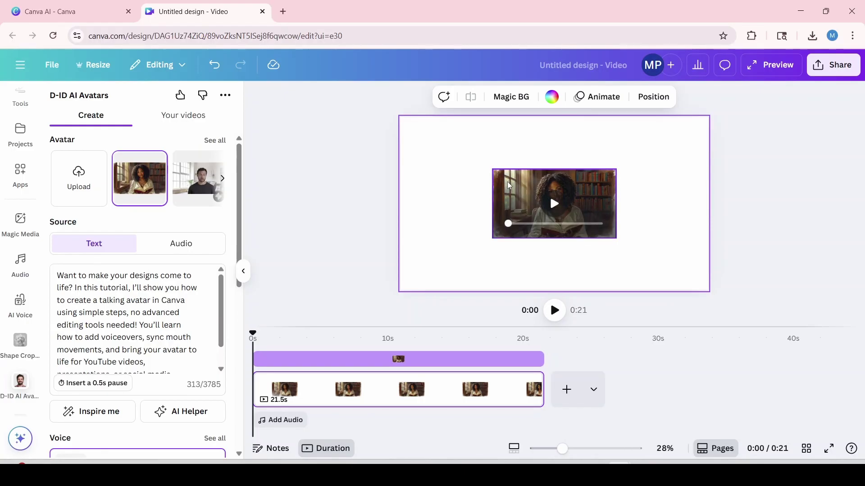
pyautogui.click(598, 182)
pyautogui.rightClick(598, 182)
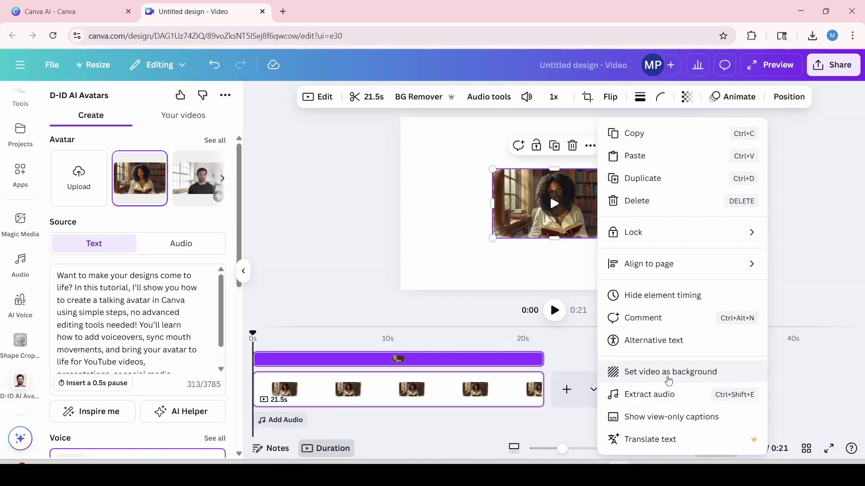
pyautogui.click(674, 375)
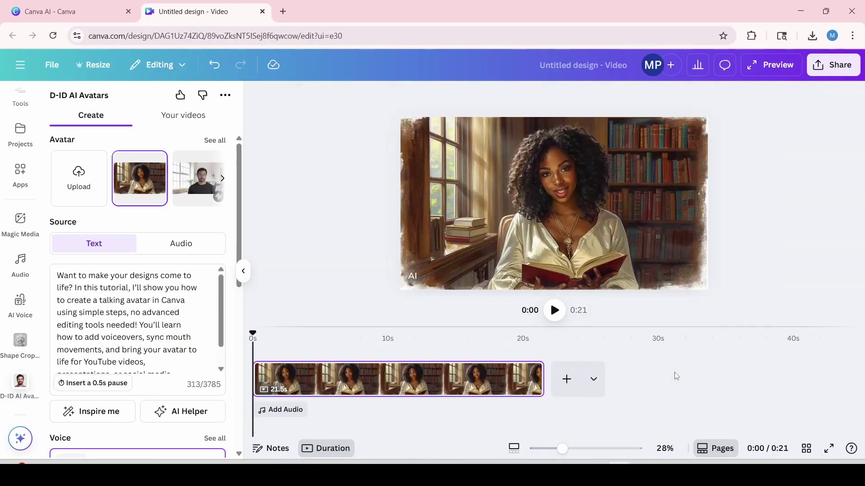
# Step: Download the design from the Share menu as a 1080p MP4 video
pyautogui.click(831, 69)
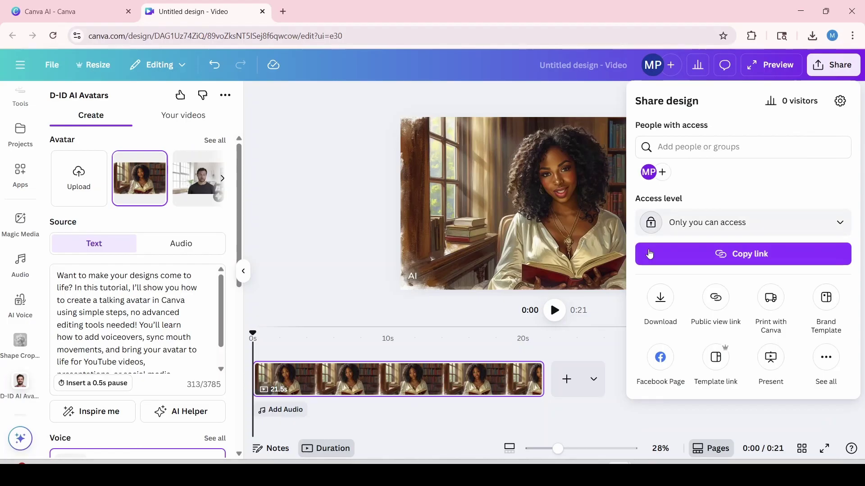
pyautogui.click(660, 299)
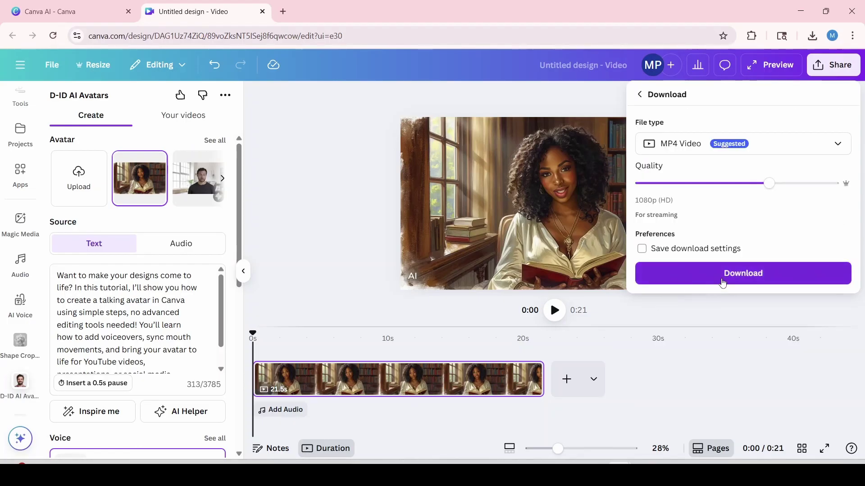
pyautogui.click(735, 279)
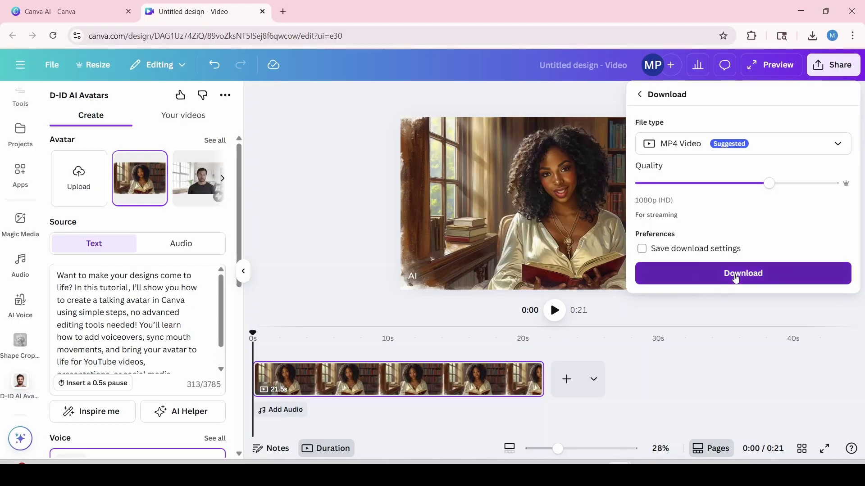